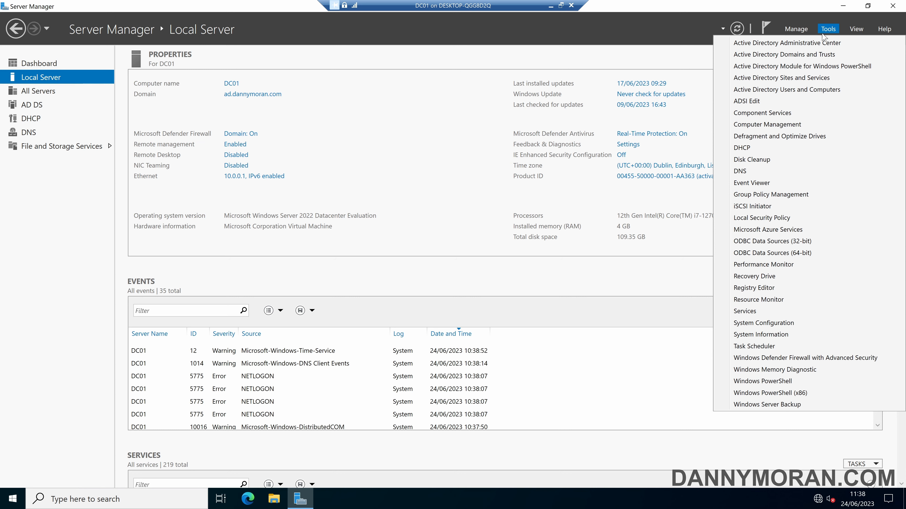
- Open the DNS management console from Server Manager and turn on its advanced view
click(753, 172)
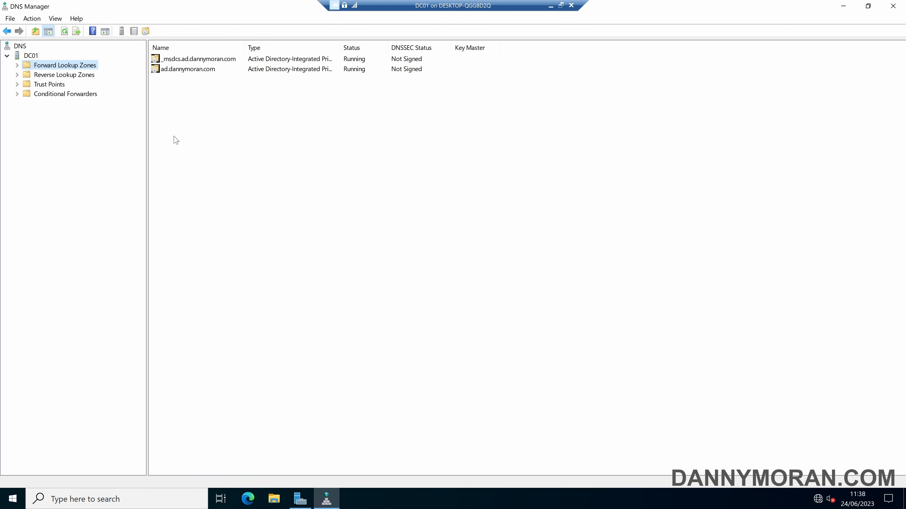
click(56, 19)
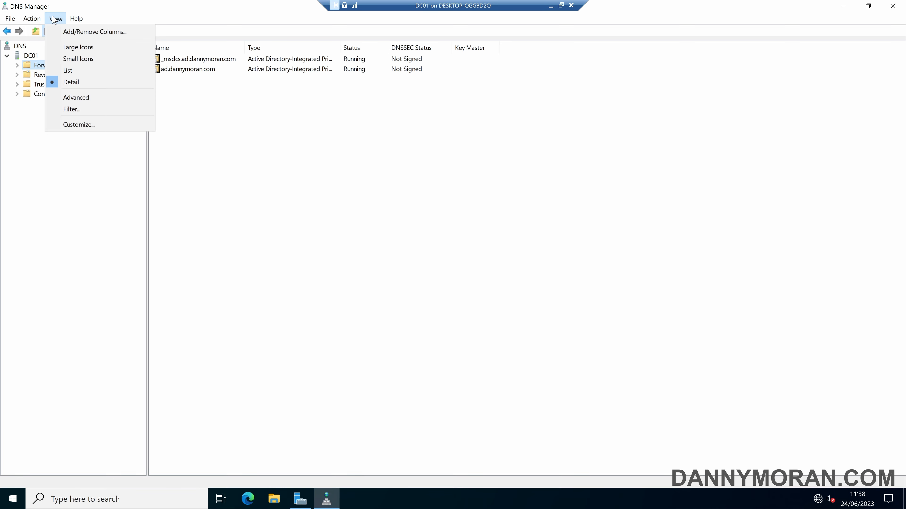
click(89, 100)
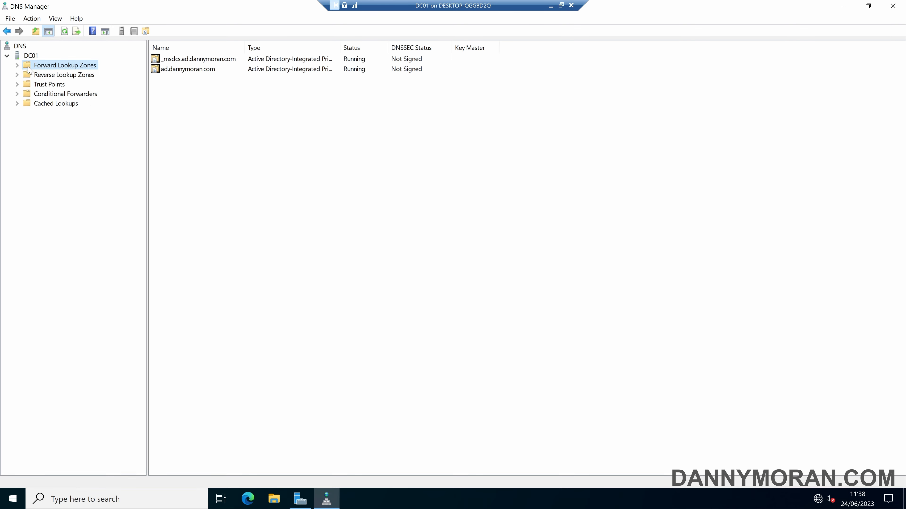
- Enable scavenging of stale resource records in the aging properties of the main AD domain's forward lookup zone
click(17, 66)
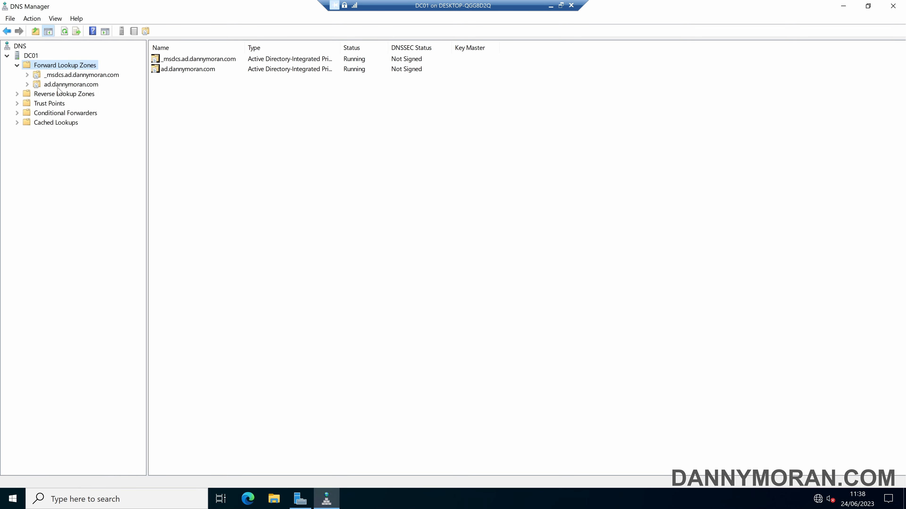
click(84, 85)
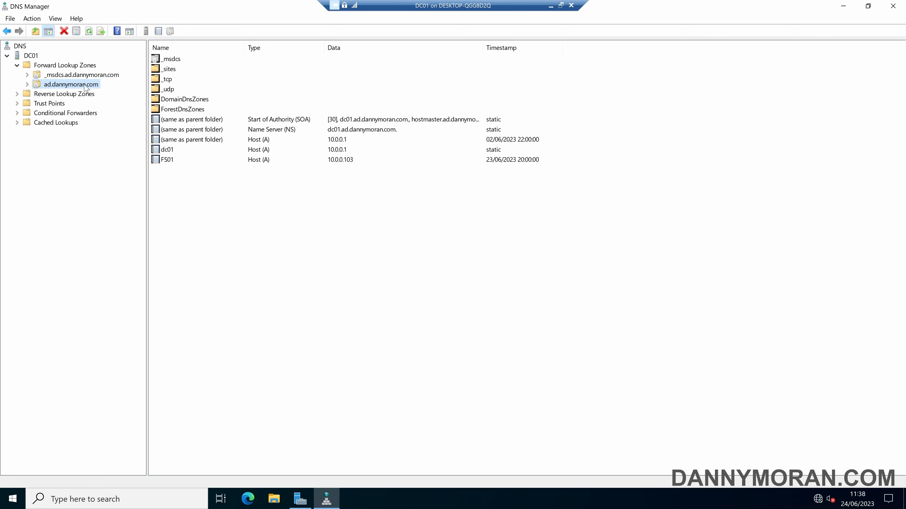
right_click(85, 87)
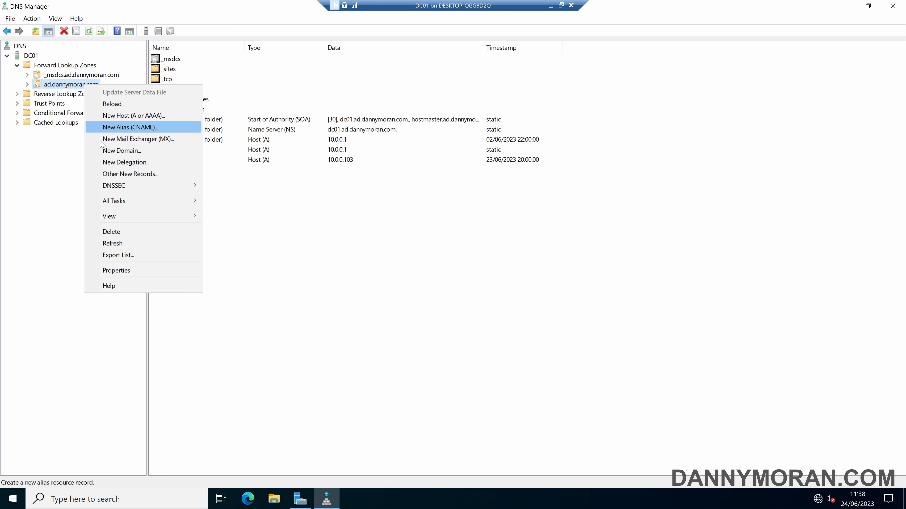
click(139, 271)
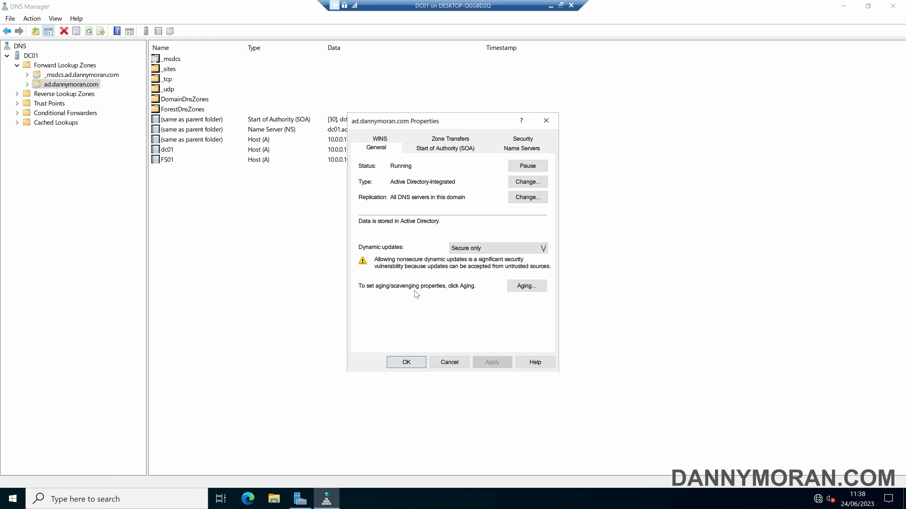
click(527, 286)
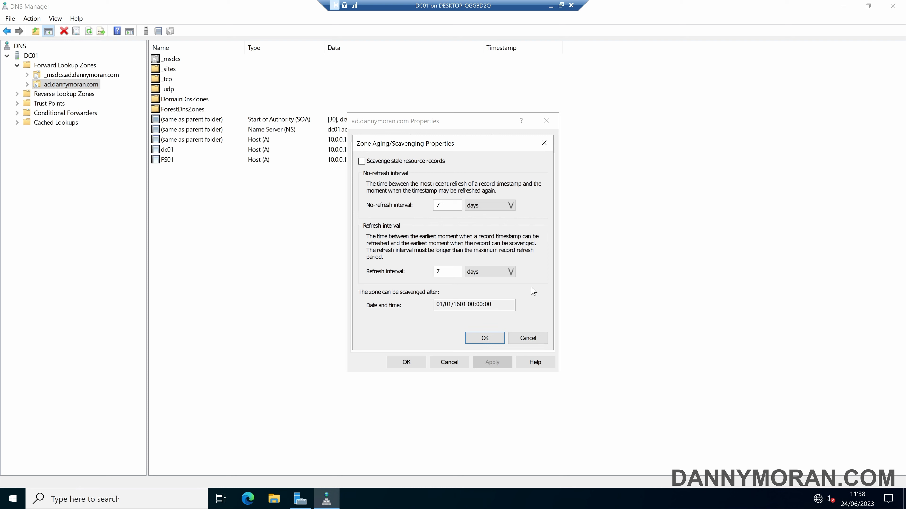
click(416, 166)
- Switch to the DHCP console and check the client lease duration in the IPv4 Main Lan scope's properties
key(super)
text(dhcp)
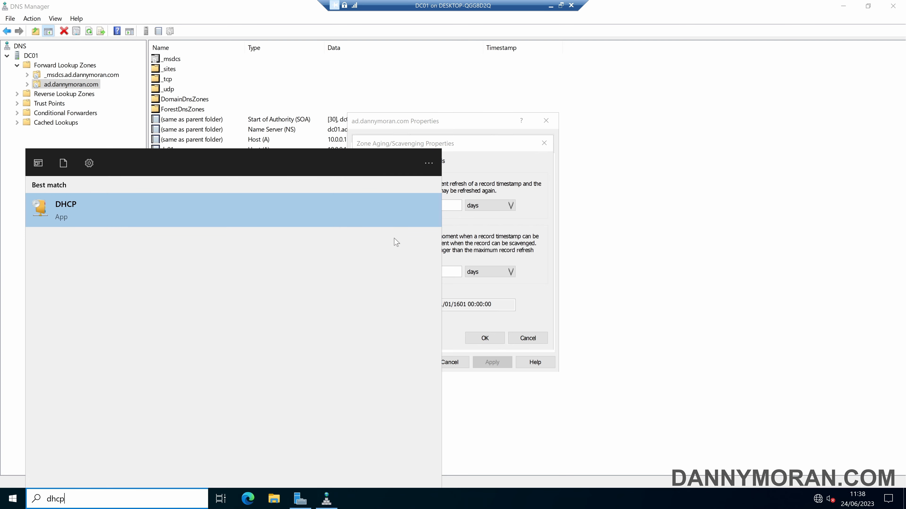
key(Return)
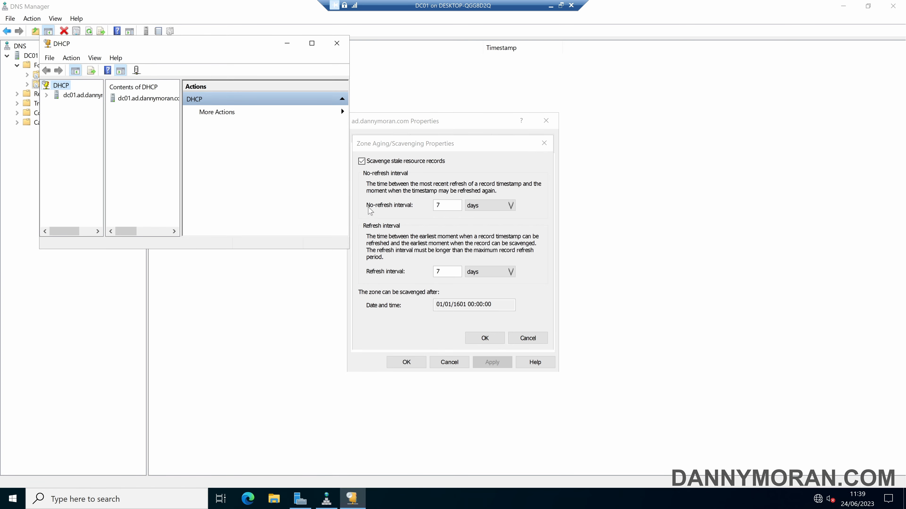
double_click(157, 53)
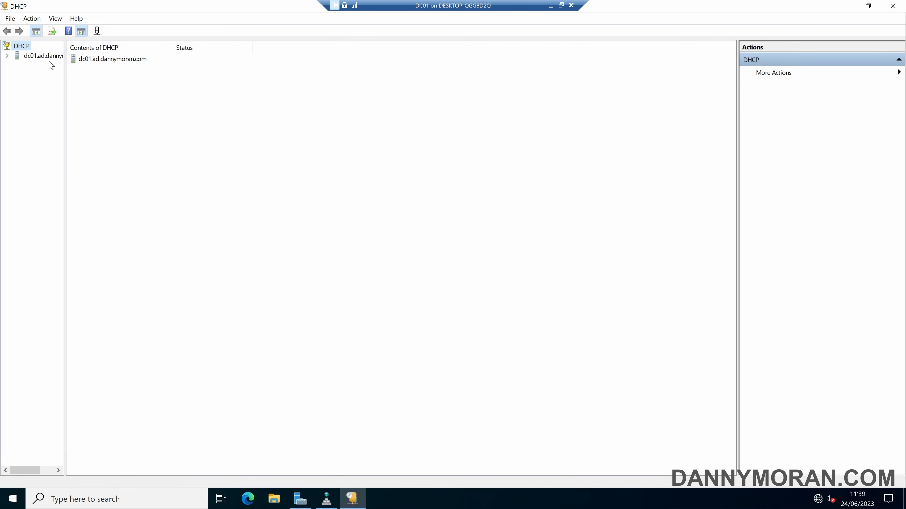
click(40, 62)
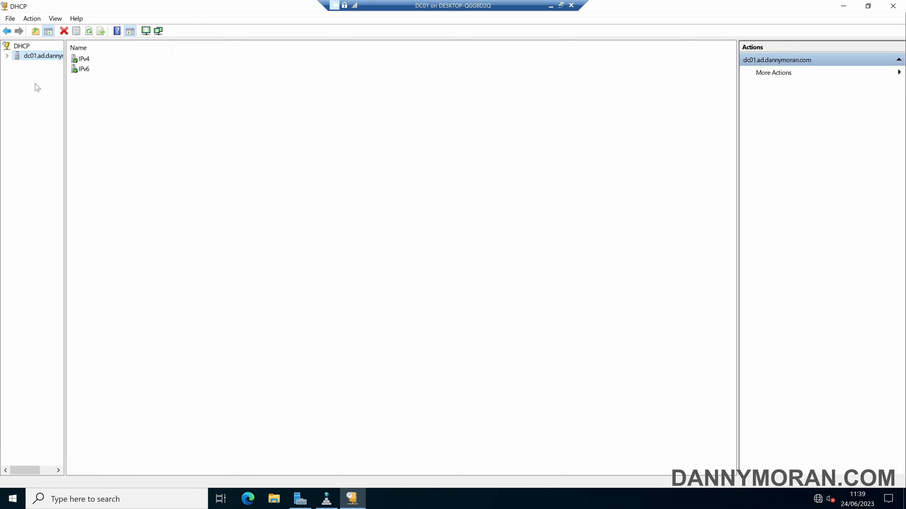
click(6, 56)
click(16, 65)
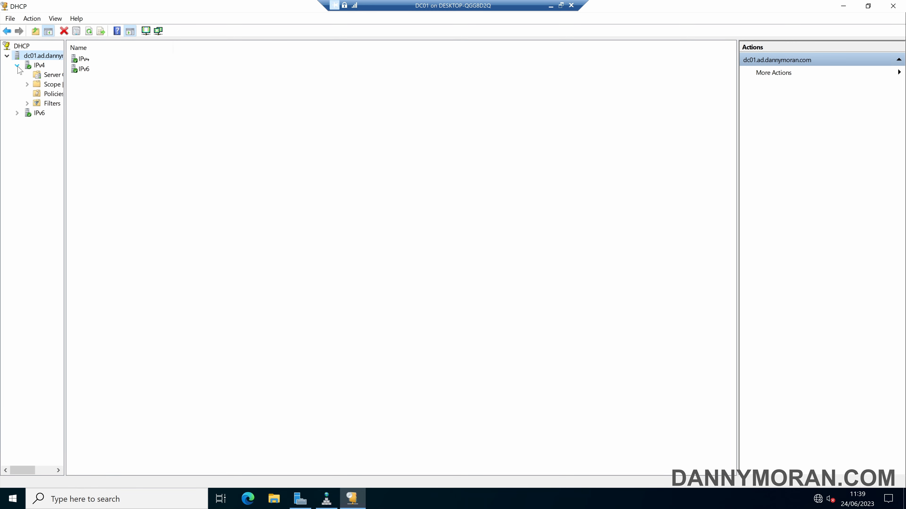
double_click(50, 86)
right_click(50, 87)
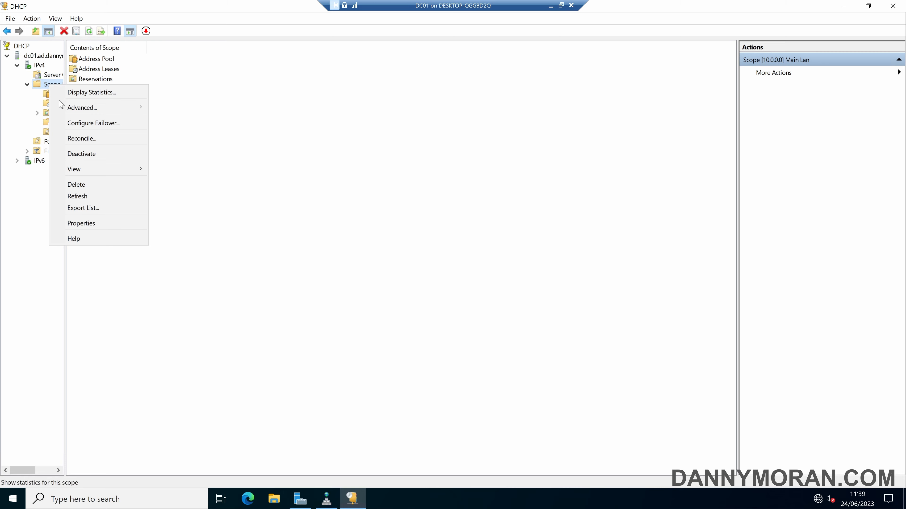
click(90, 223)
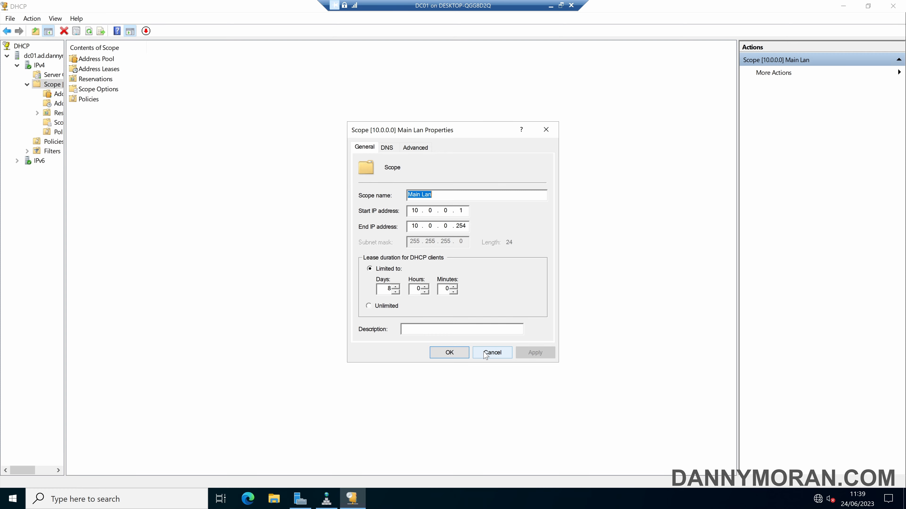
click(492, 353)
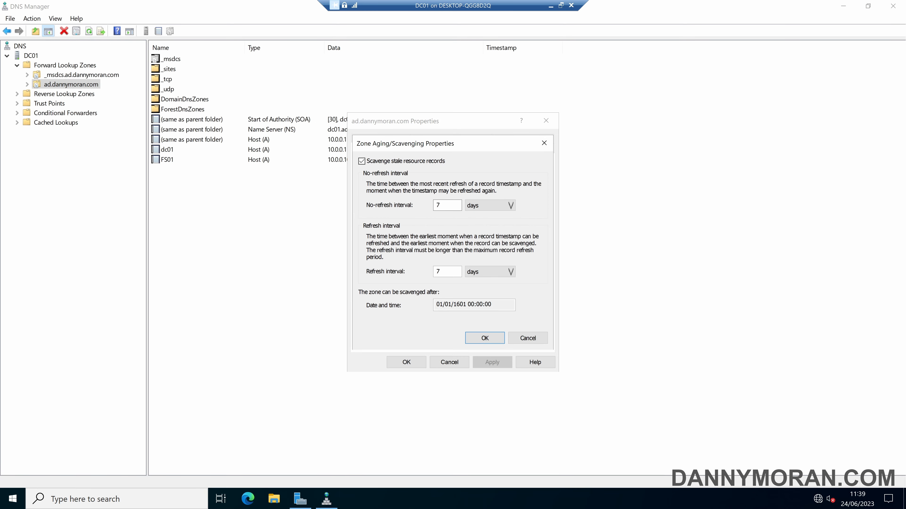
- Set the zone's no-refresh and refresh intervals to 4 days each and save the zone properties
key(Tab)
text(4)
key(Tab)
text(4)
click(485, 338)
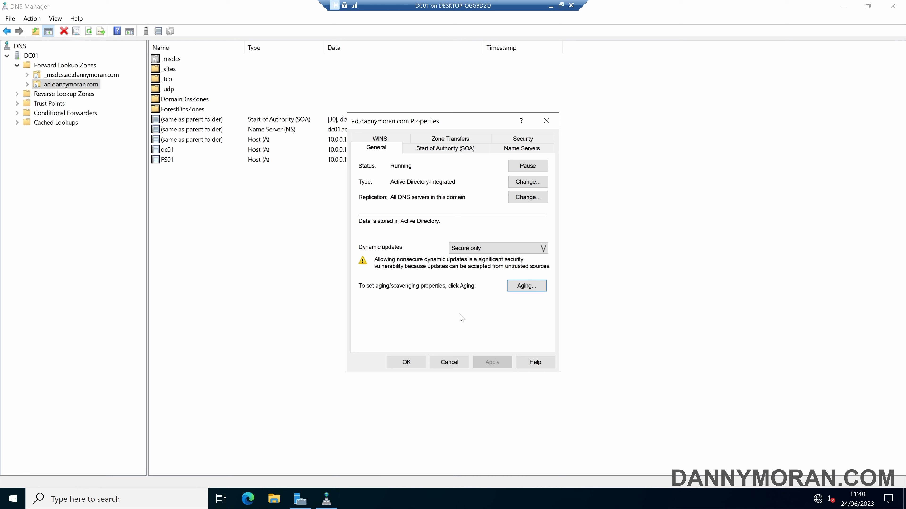
click(407, 363)
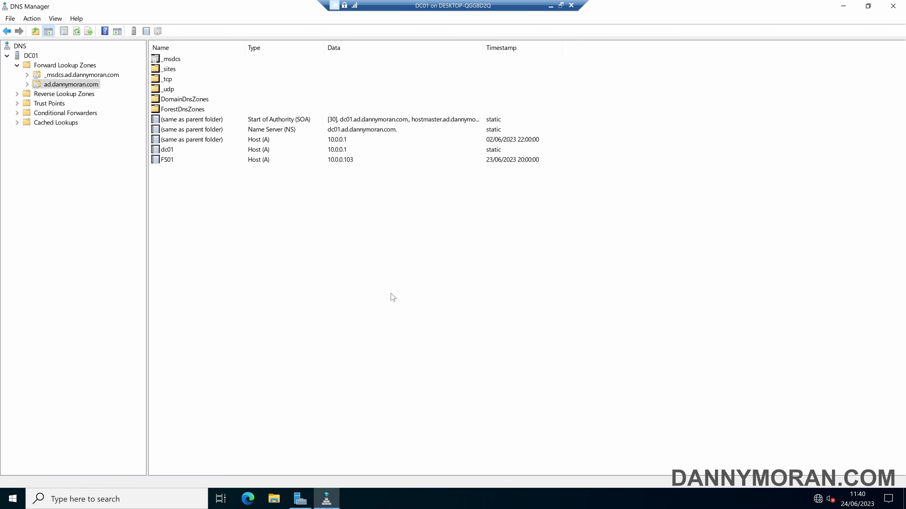
- Enable automatic scavenging of stale records on the DC01 server with a scavenging period of 7 days
right_click(31, 57)
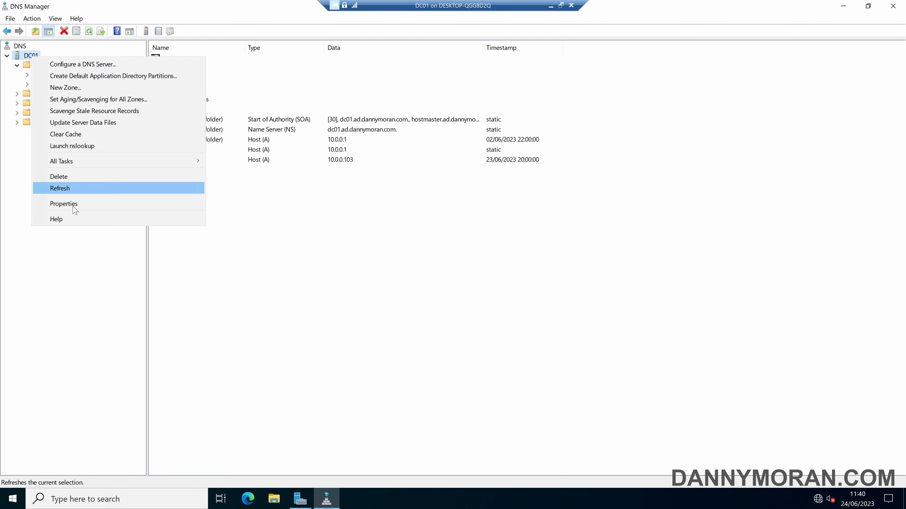
click(84, 208)
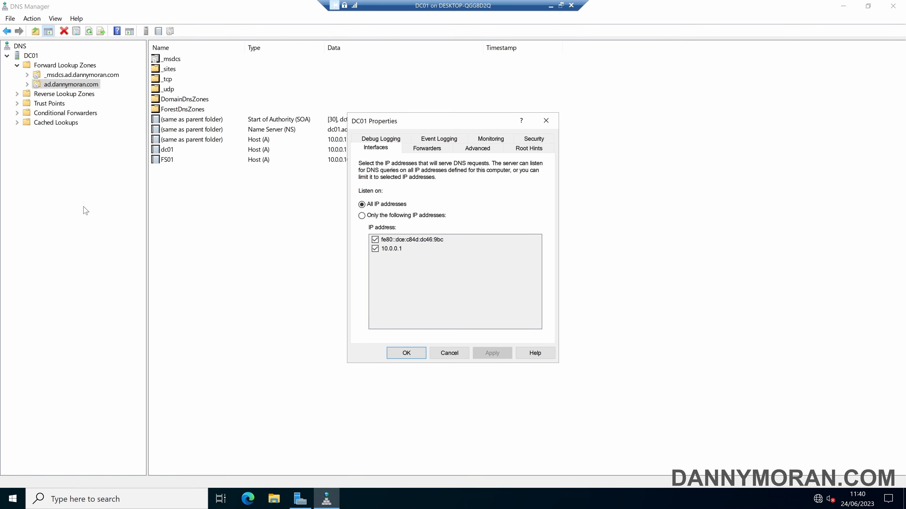
click(477, 148)
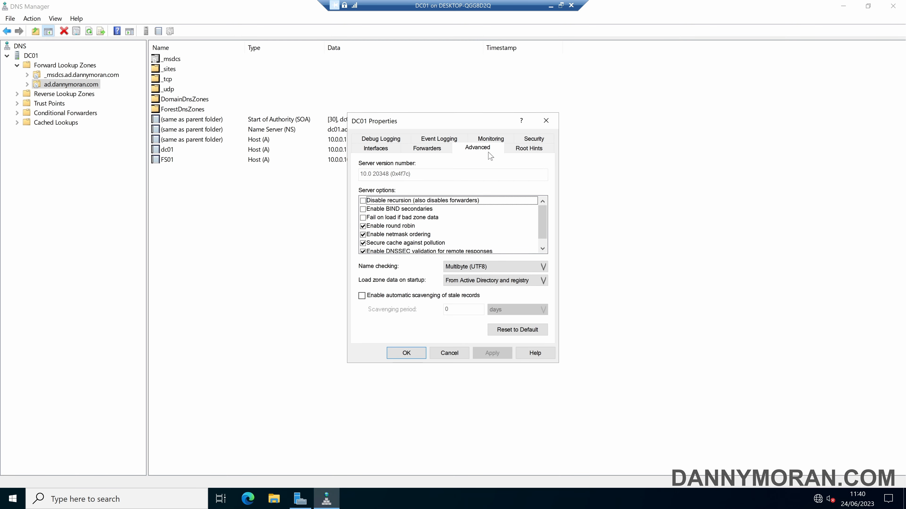
click(398, 298)
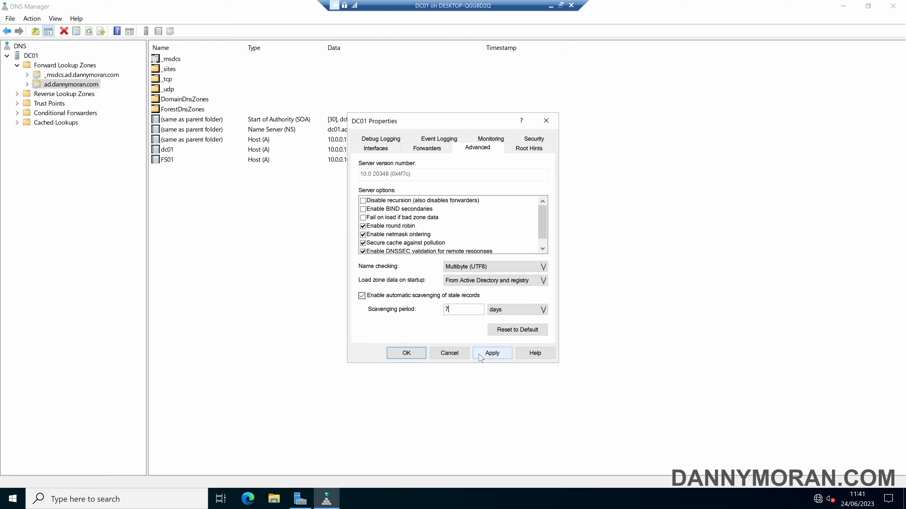
click(486, 355)
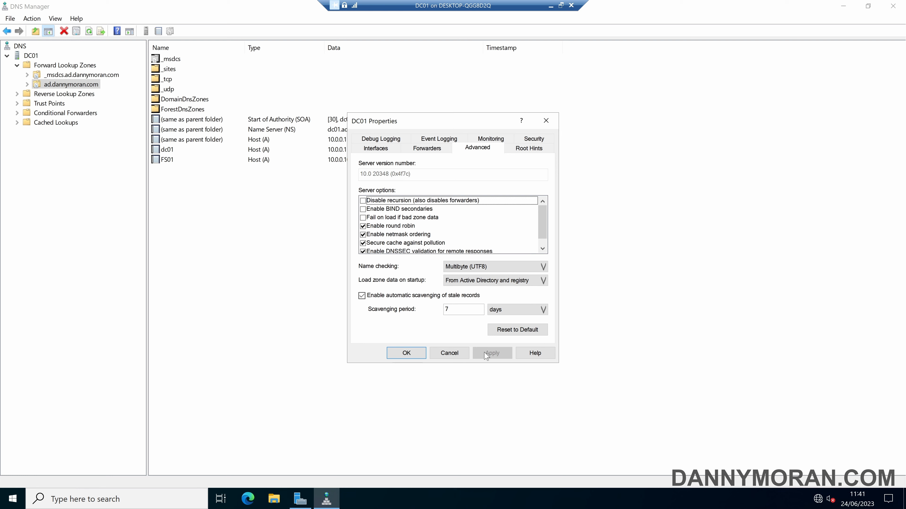
click(417, 358)
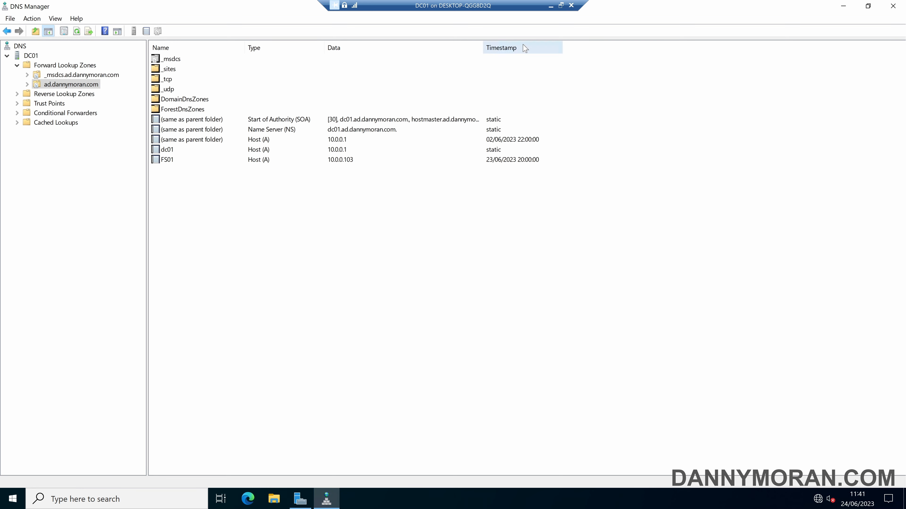
- Examine the stale-record deletion setting and time stamp of the dc01 host record
click(502, 152)
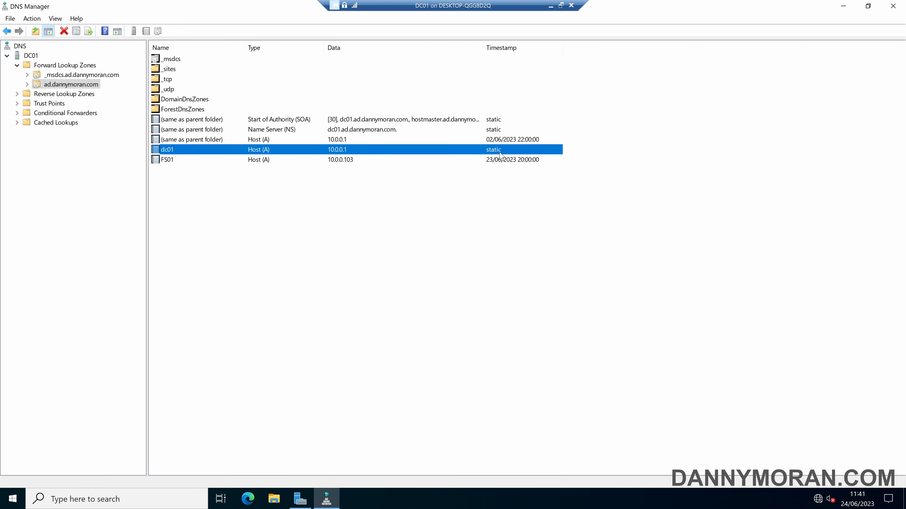
double_click(500, 152)
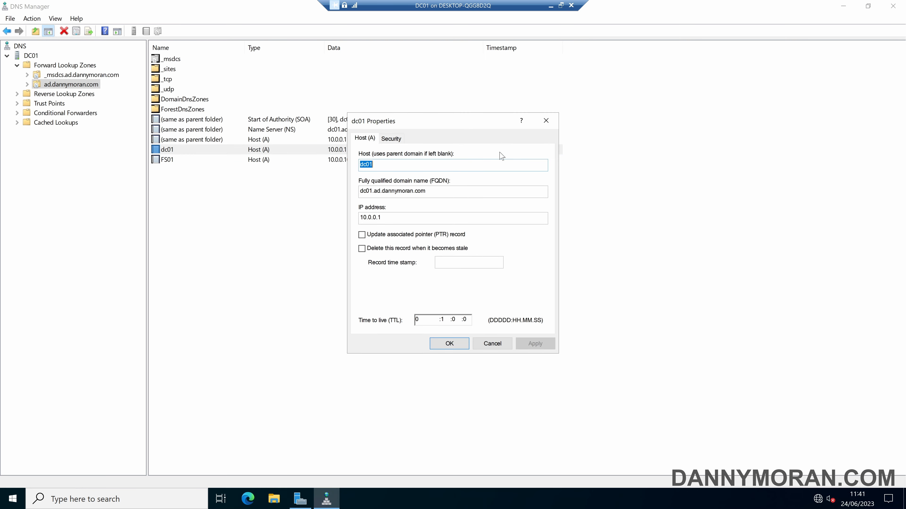
click(546, 121)
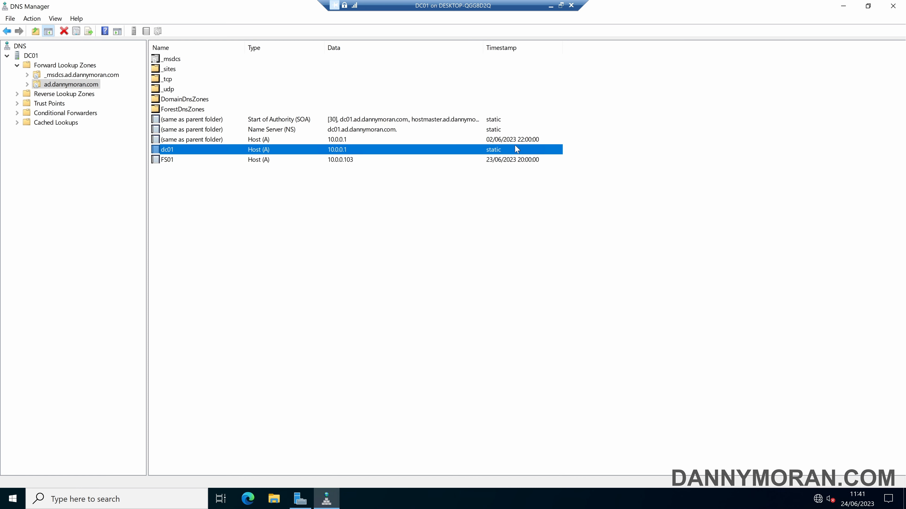
- Turn off deletion when stale for the FS01 host record and check its timestamp in the record list
double_click(512, 161)
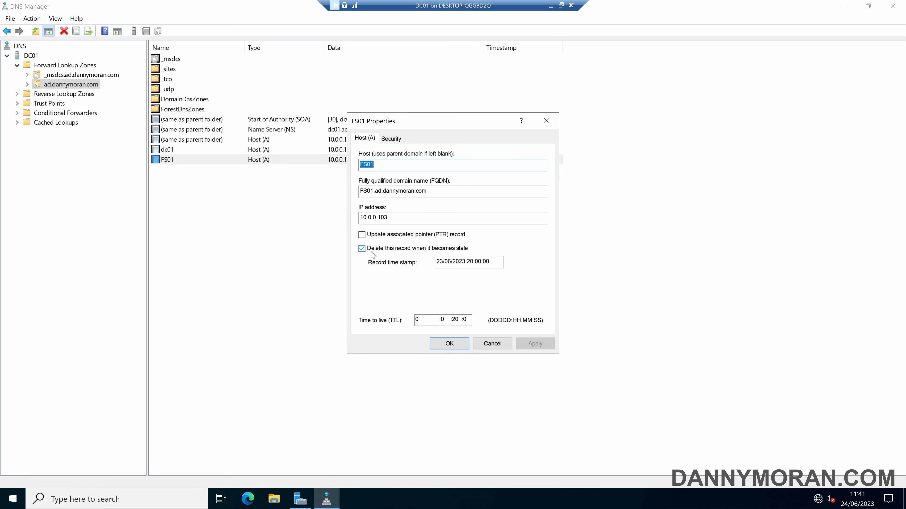
click(420, 252)
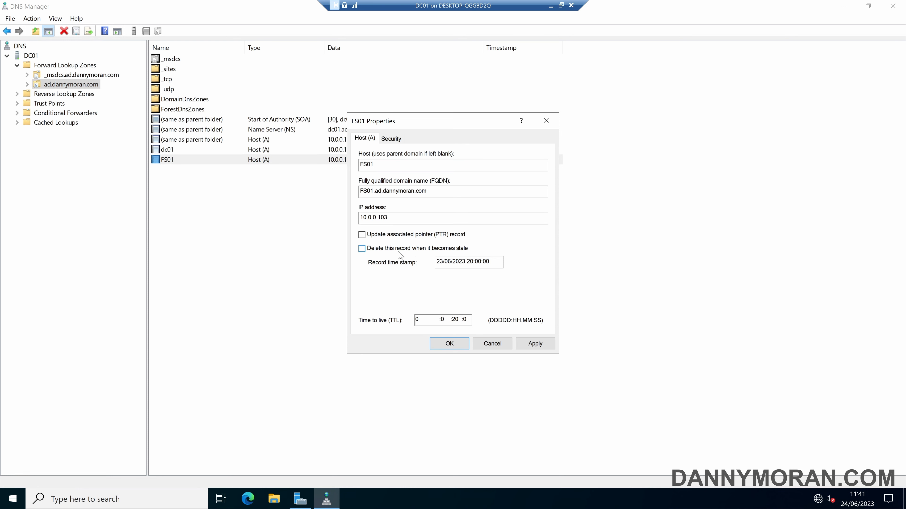
click(527, 341)
click(449, 344)
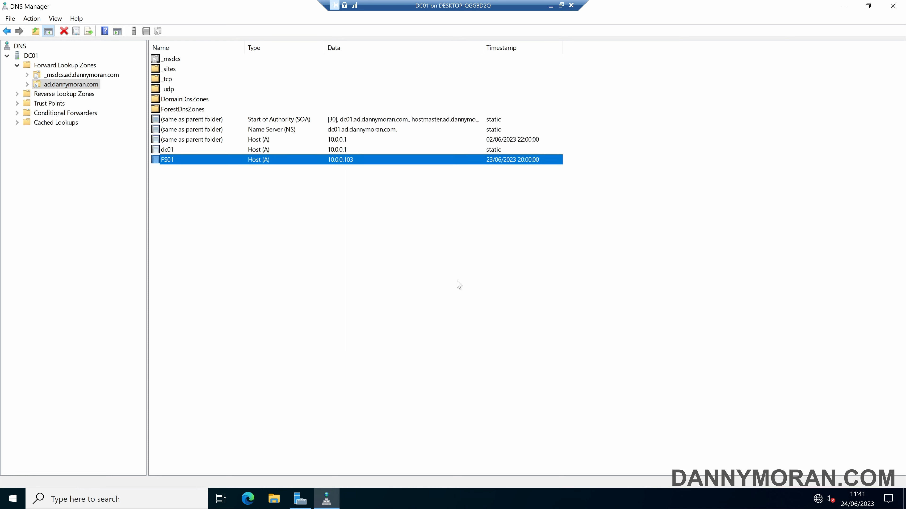
click(499, 209)
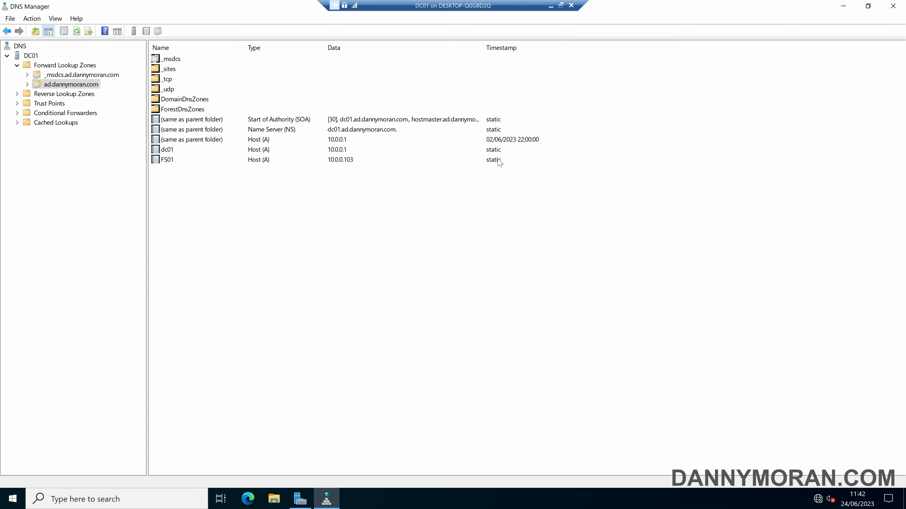
click(500, 161)
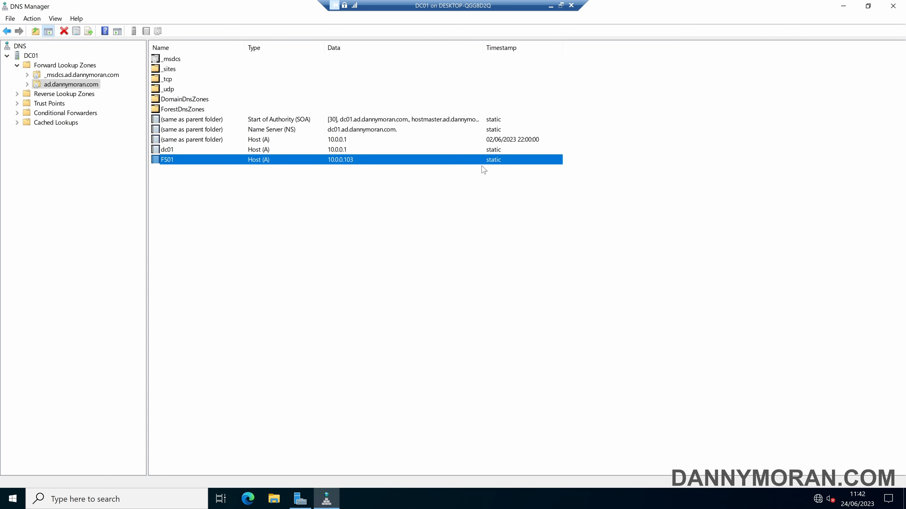
click(477, 182)
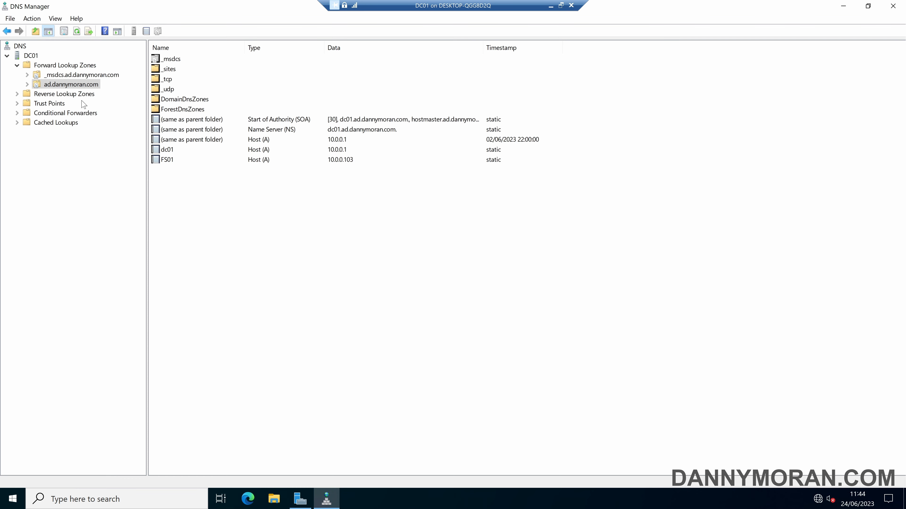
- Review the main AD domain zone's aging settings and the date after which it can be scavenged
right_click(81, 88)
click(129, 273)
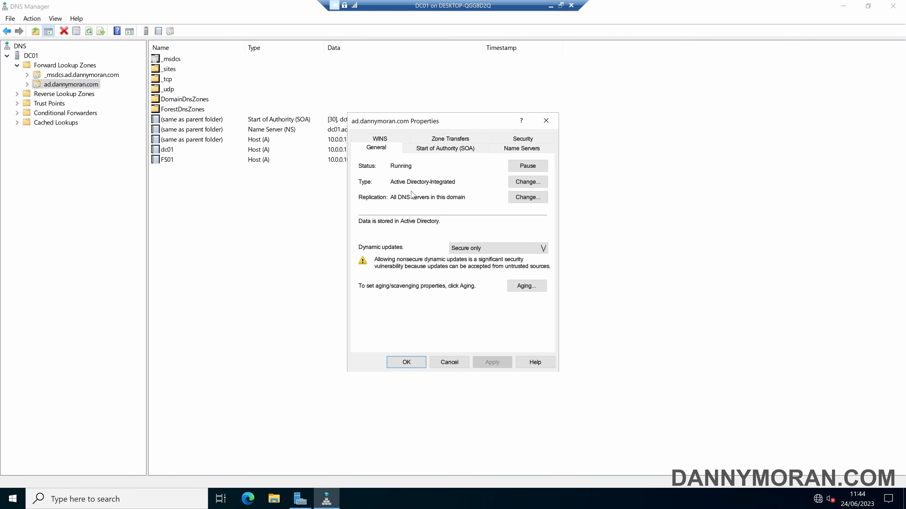
click(530, 286)
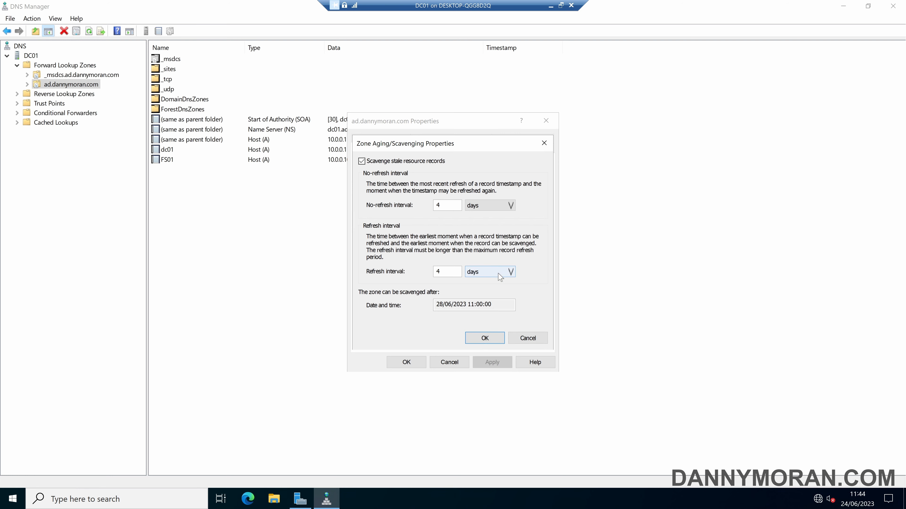
- Close the main AD domain zone's aging settings and zone properties without making changes
click(528, 338)
click(449, 362)
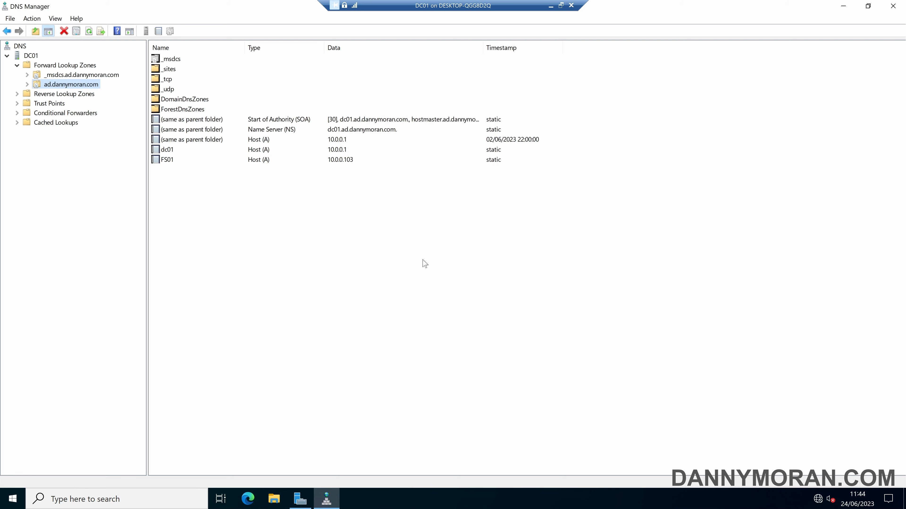
click(408, 238)
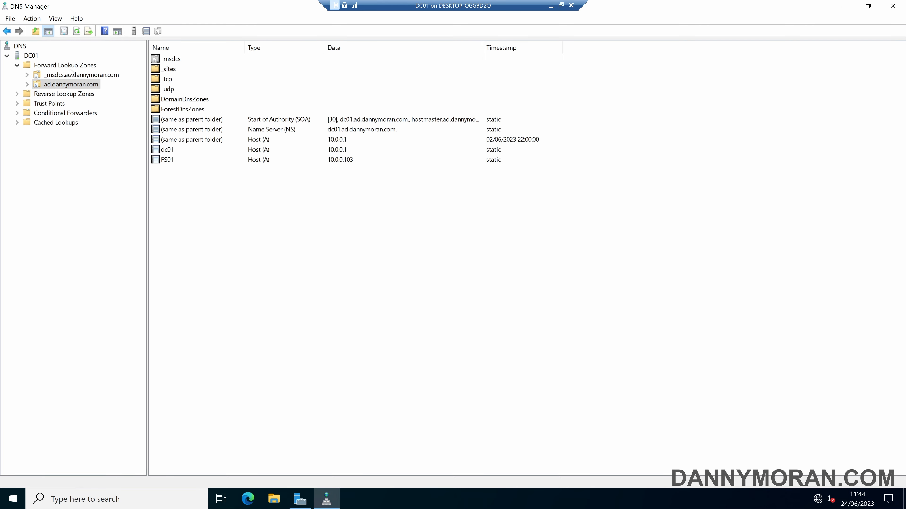
- Review the automatic scavenging option and scavenging period in the DC01 server's advanced properties, leaving them without changes
right_click(30, 56)
click(97, 202)
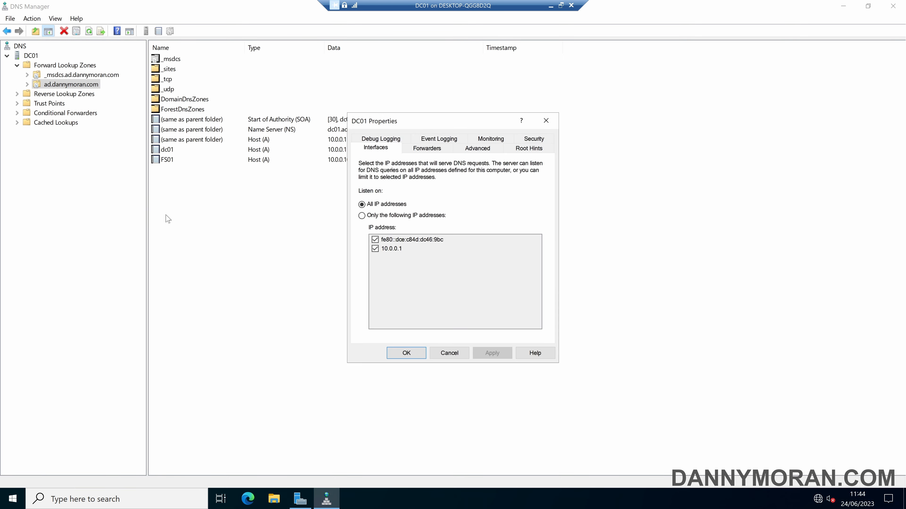
click(466, 154)
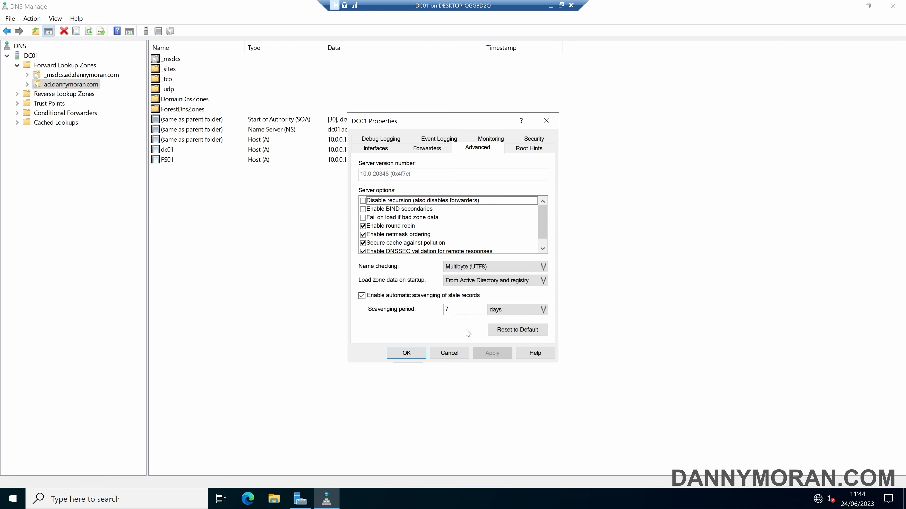
click(454, 353)
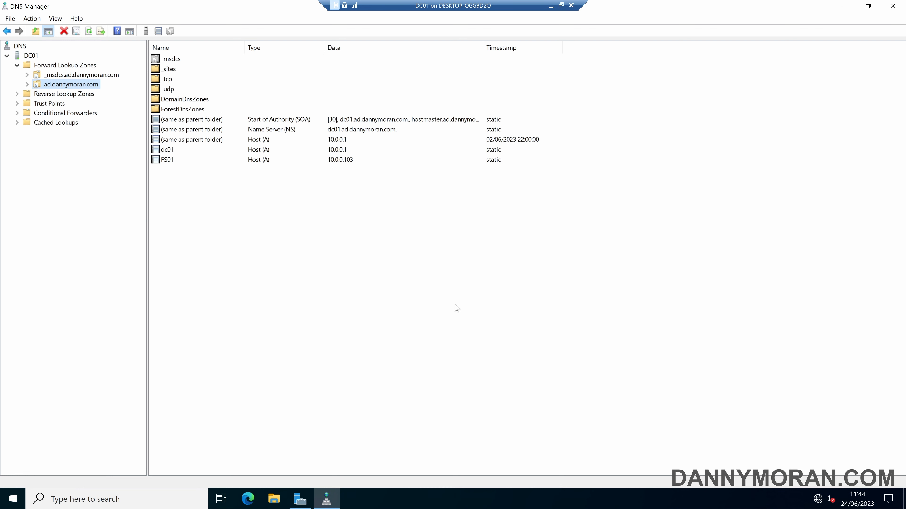
click(423, 256)
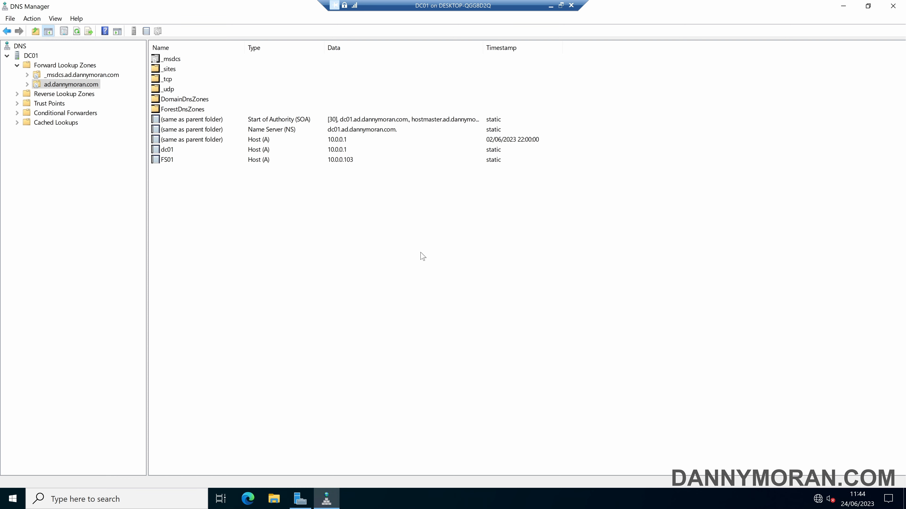